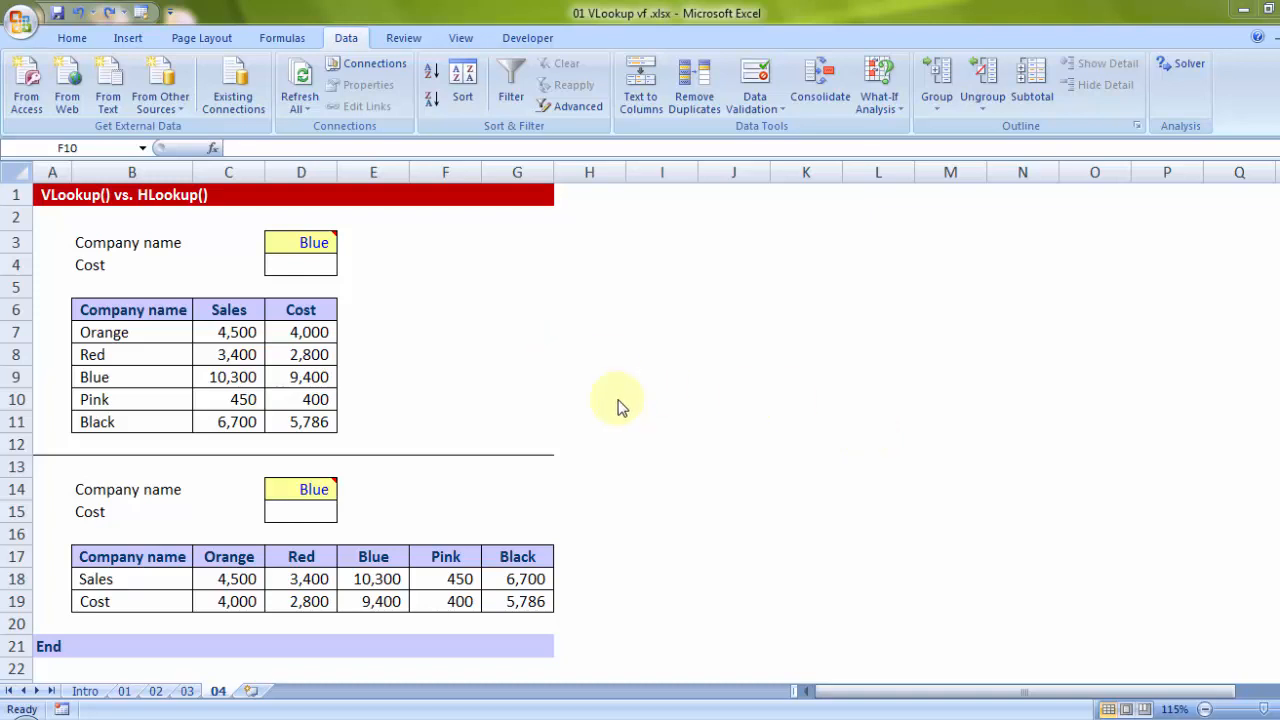
# Make Blue's cost in cell D9 of the vertical table bold and underlined.
pyautogui.click(488, 349)
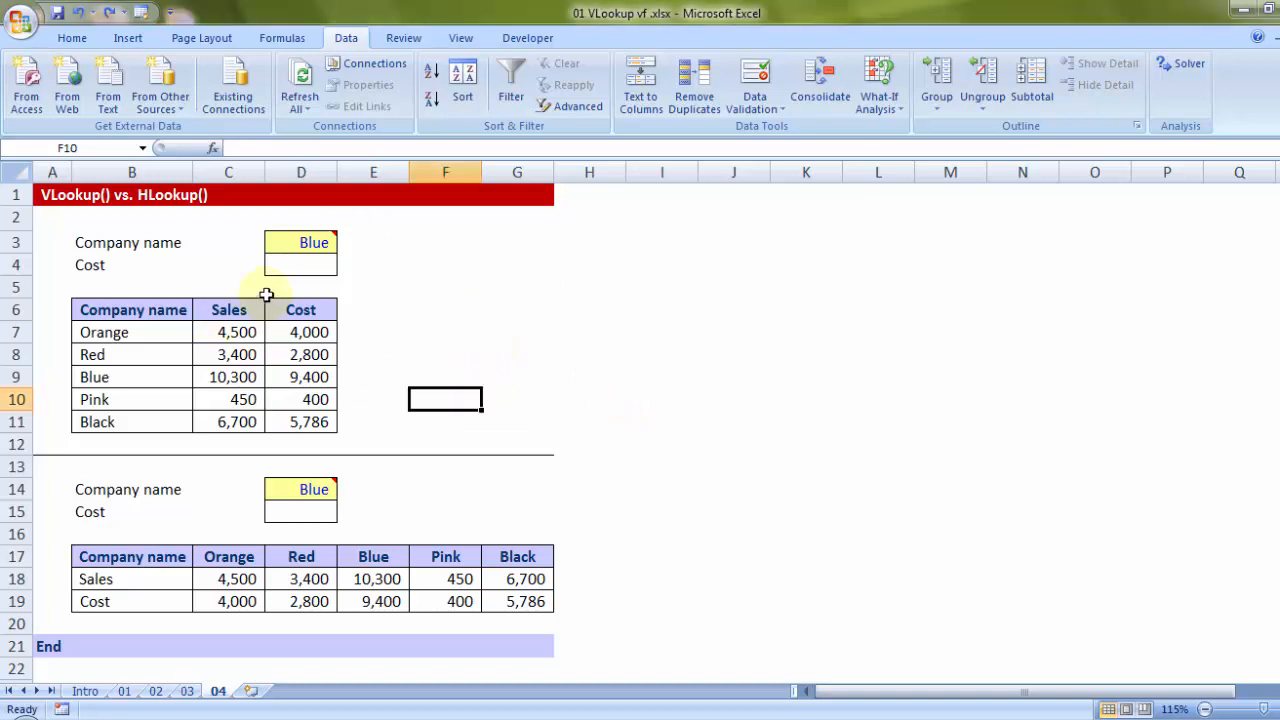
pyautogui.moveTo(304, 244)
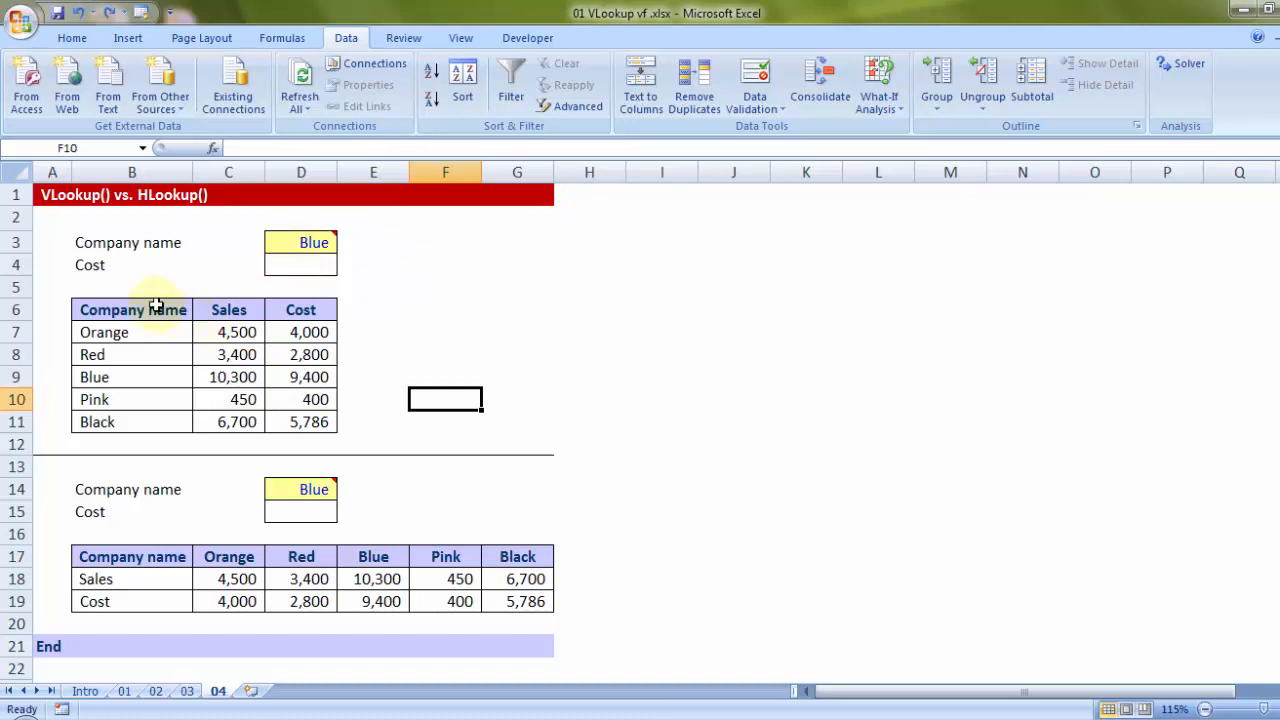
pyautogui.moveTo(163, 314); pyautogui.dragTo(295, 421)
pyautogui.click(304, 380)
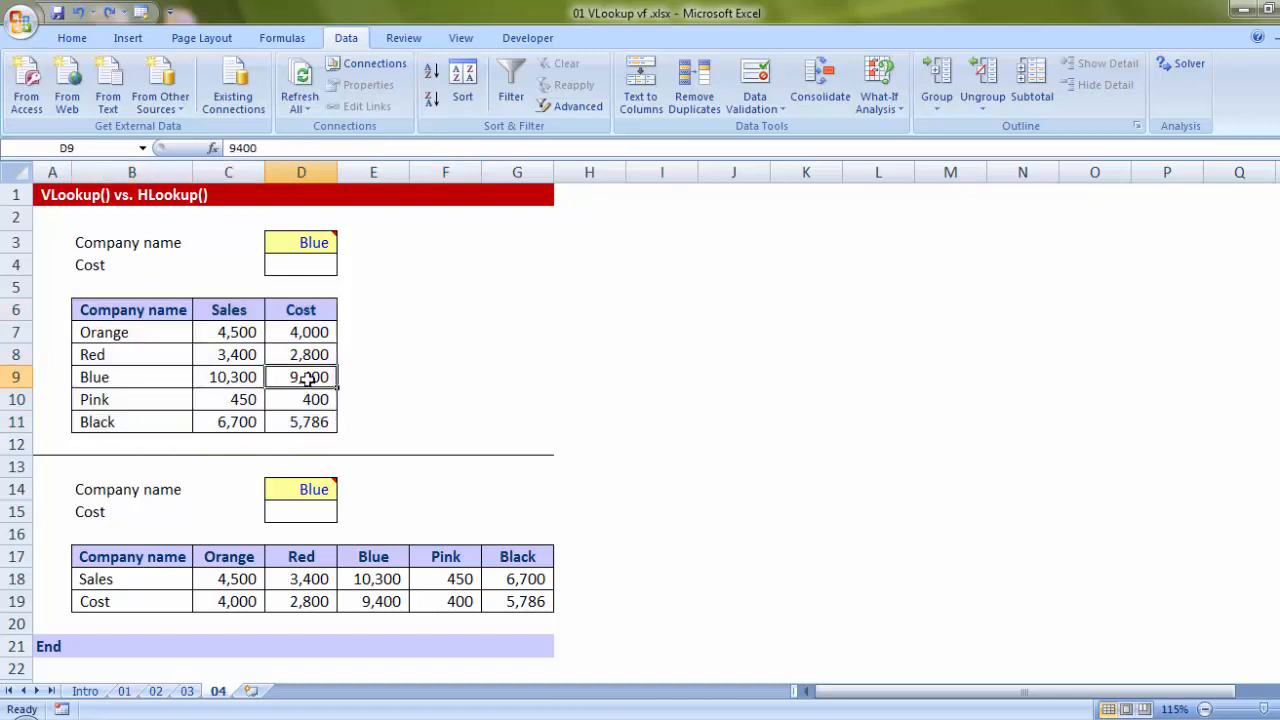
pyautogui.hotkey('ctrl', 'b')
pyautogui.hotkey('ctrl', 'u')
pyautogui.click(475, 386)
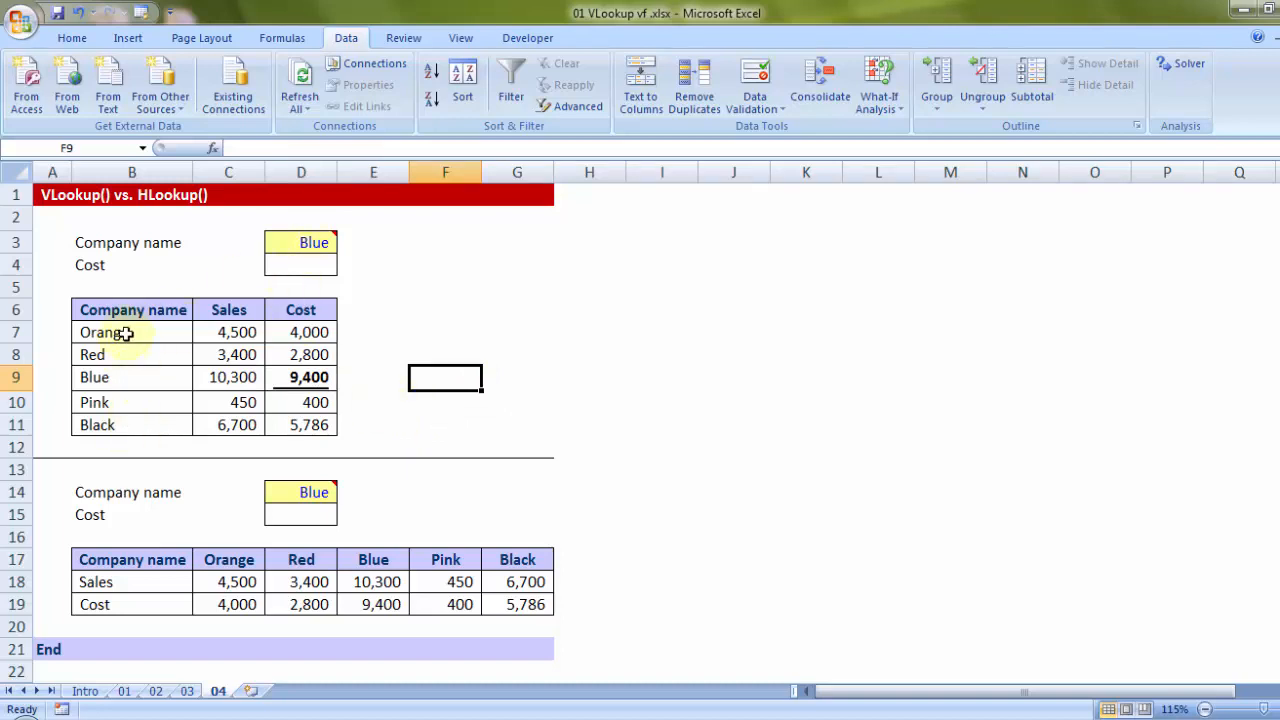
# Enter =VLOOKUP(D3,$B$6:$D$11,3,FALSE) in cell D4 to look up the company's cost in the vertical table.
pyautogui.click(305, 267)
pyautogui.write('=vl')
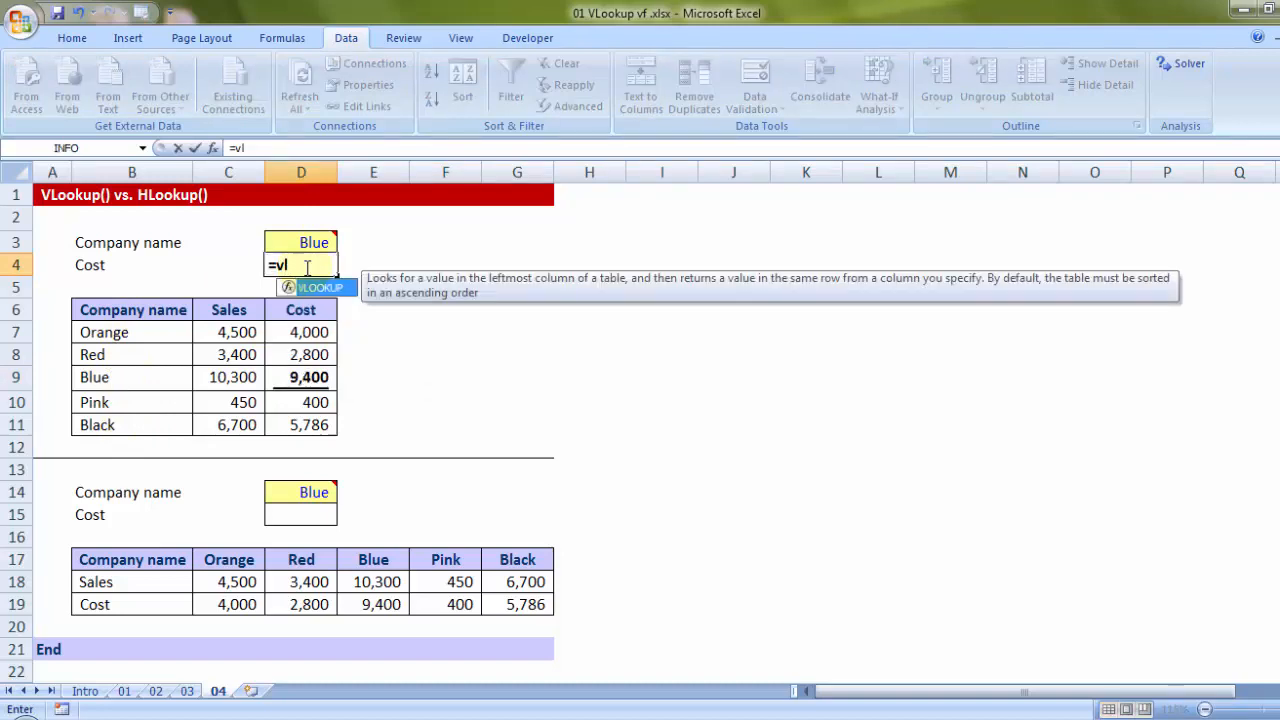
pyautogui.press('Tab')
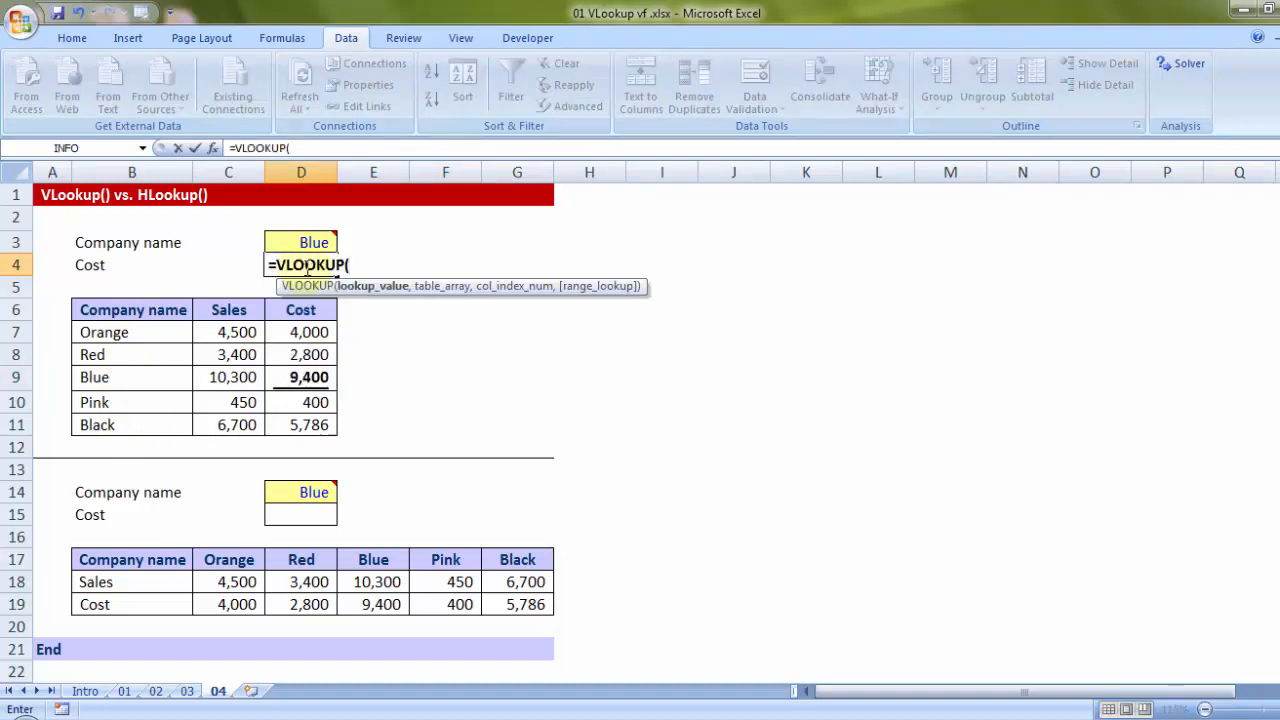
pyautogui.click(291, 241)
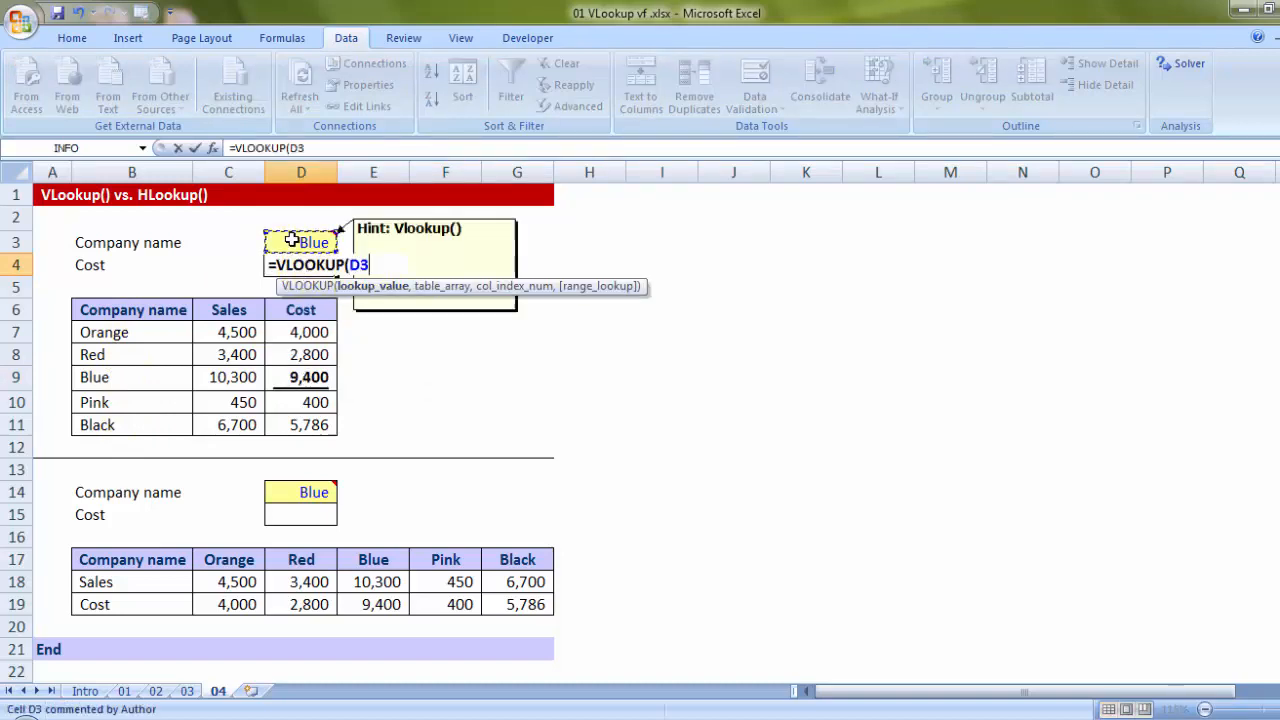
pyautogui.write(',')
pyautogui.moveTo(182, 310); pyautogui.dragTo(311, 425)
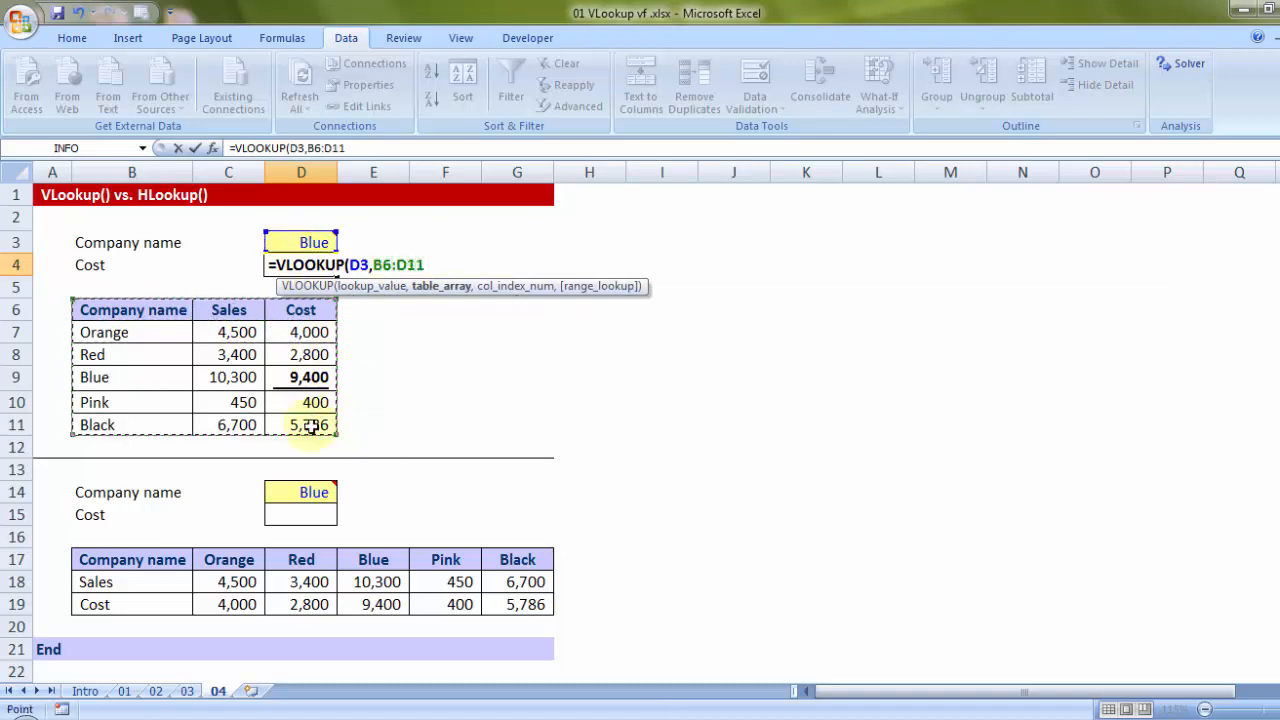
pyautogui.press('F4')
pyautogui.write(',')
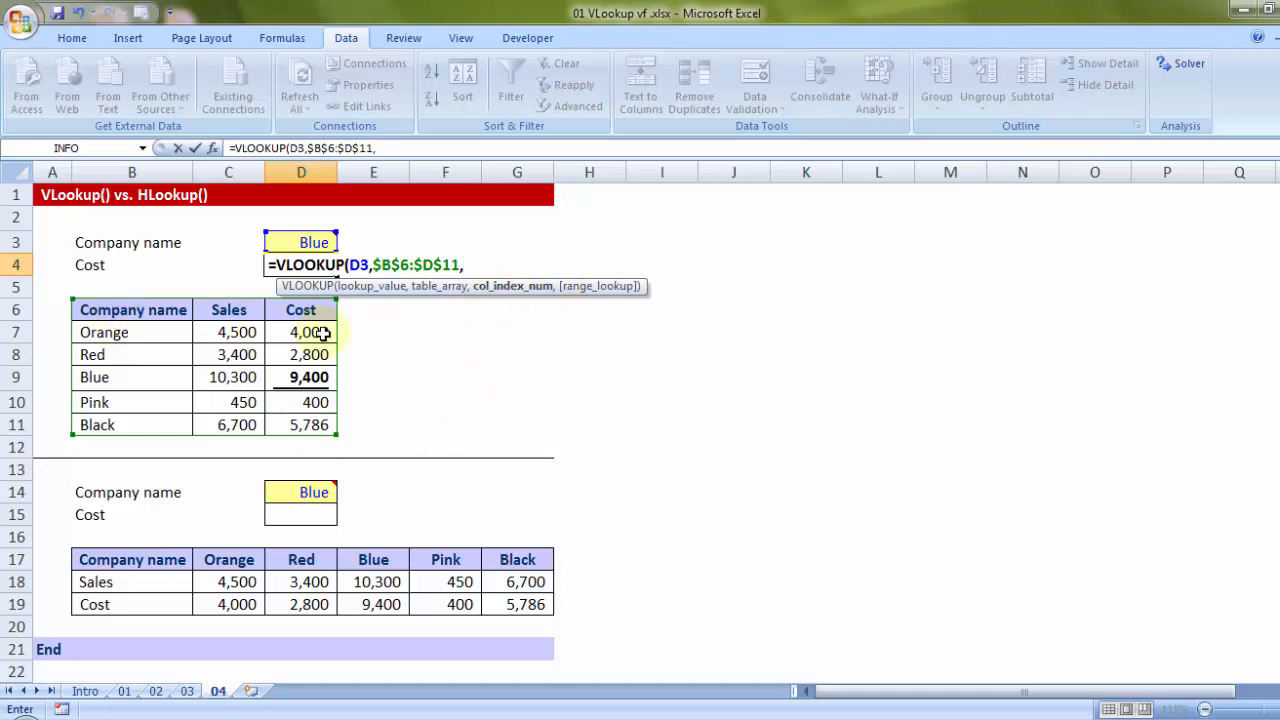
pyautogui.write('3,')
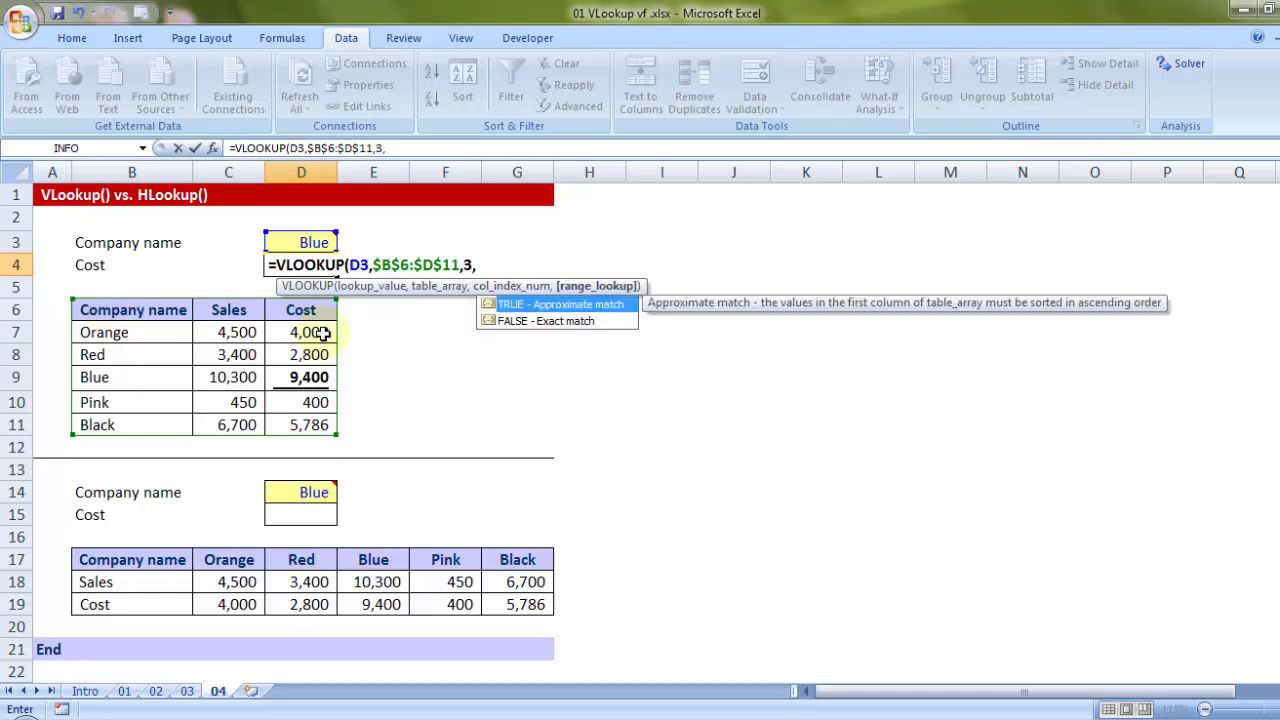
pyautogui.press('Down')
pyautogui.press('Tab')
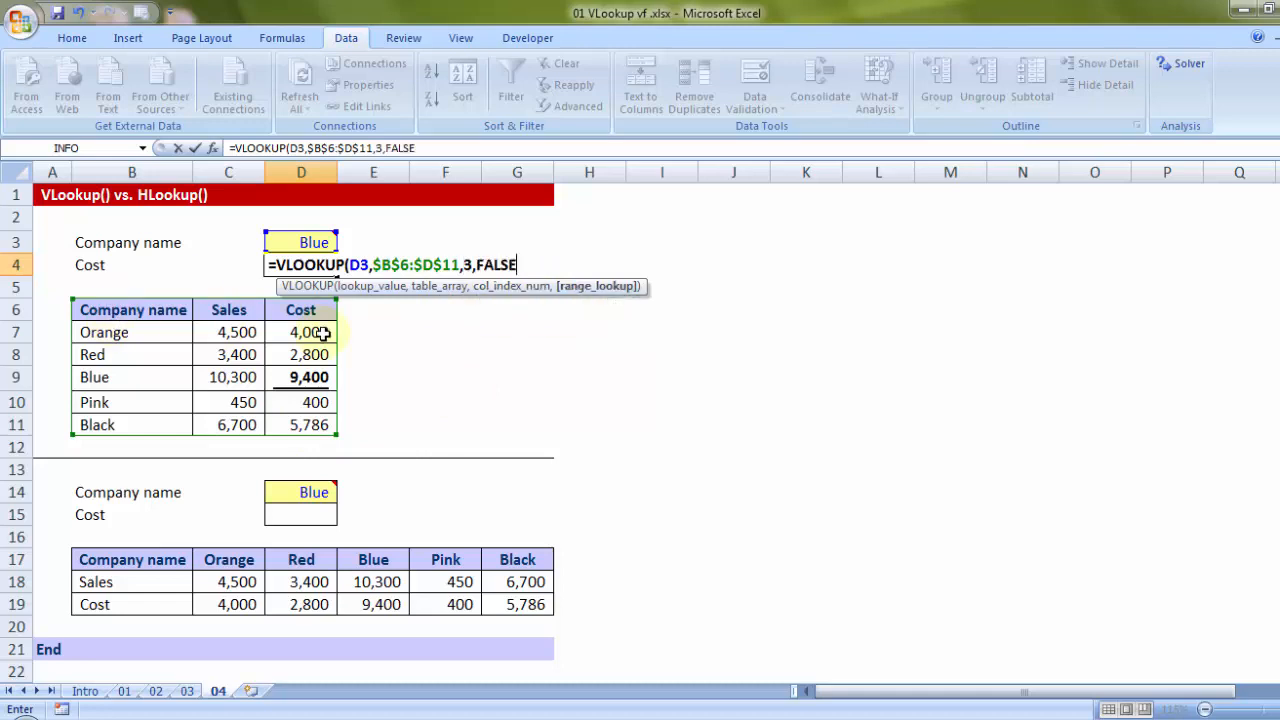
pyautogui.press('Return')
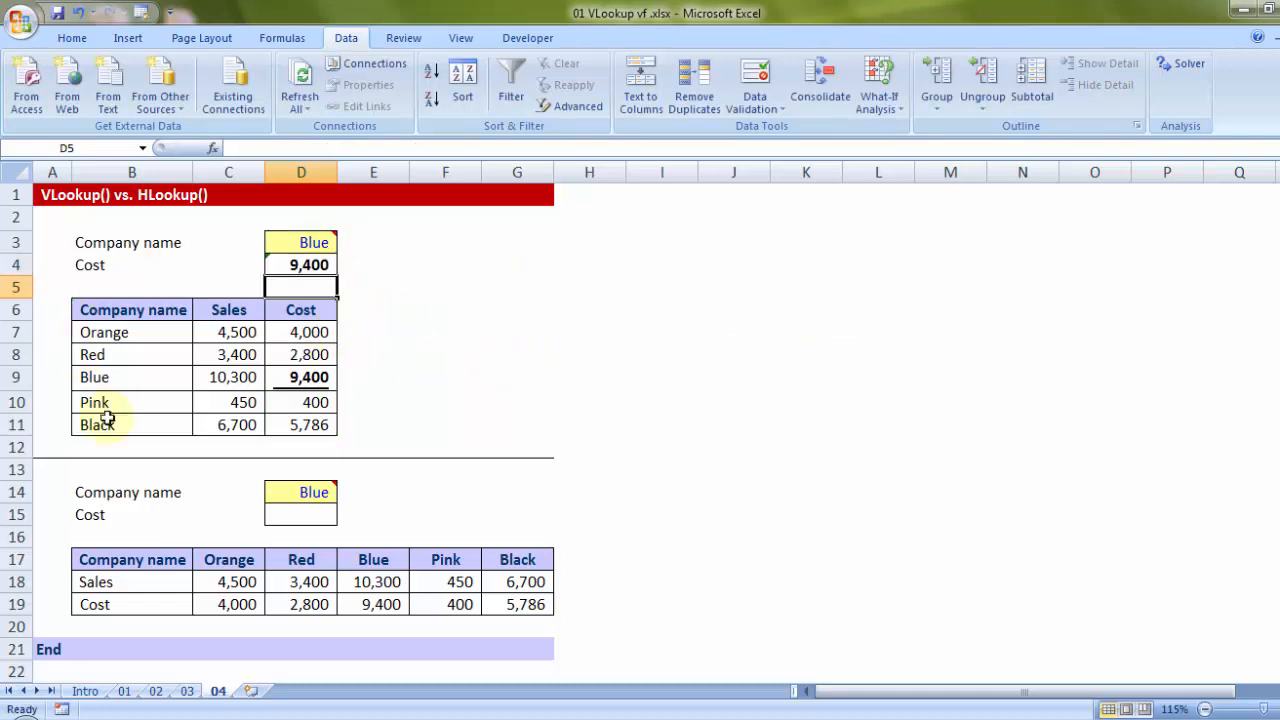
# Examine the horizontal table's layout: the company names across B17:G17, the row labels in B17:B19 and the lookup company in D14.
pyautogui.scroll(-2, 346, 380)
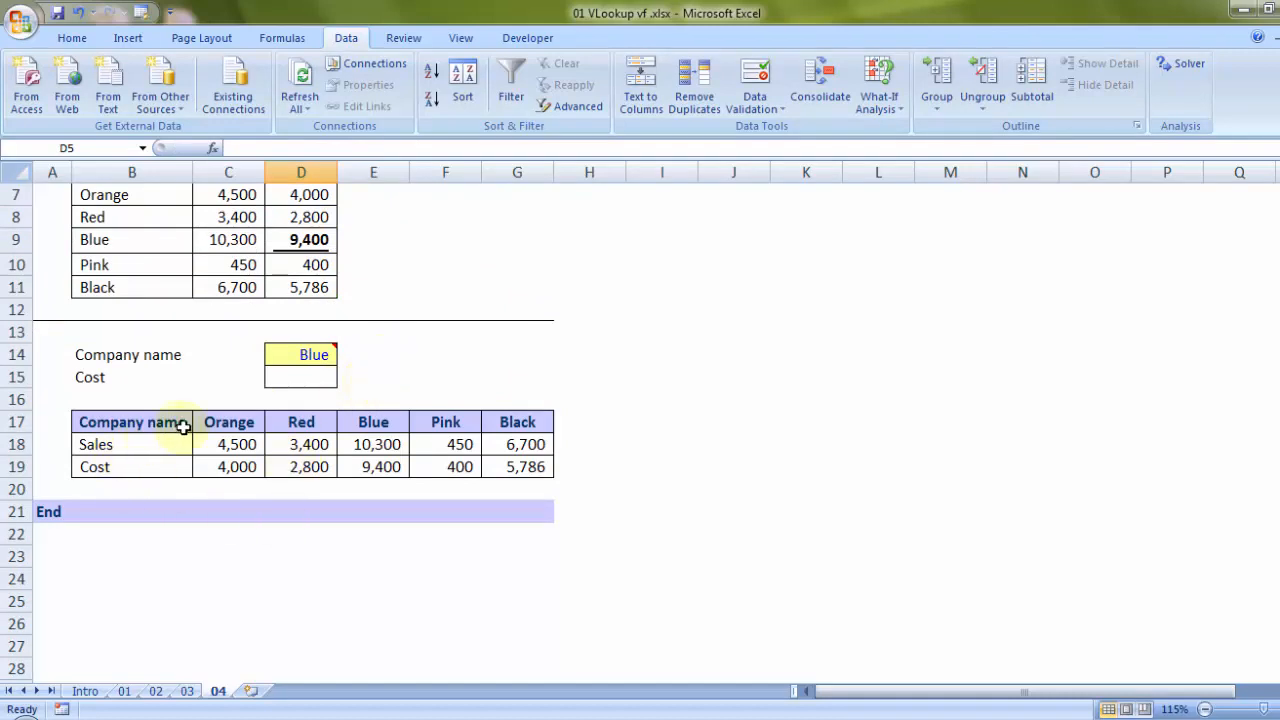
pyautogui.moveTo(149, 427); pyautogui.dragTo(515, 423)
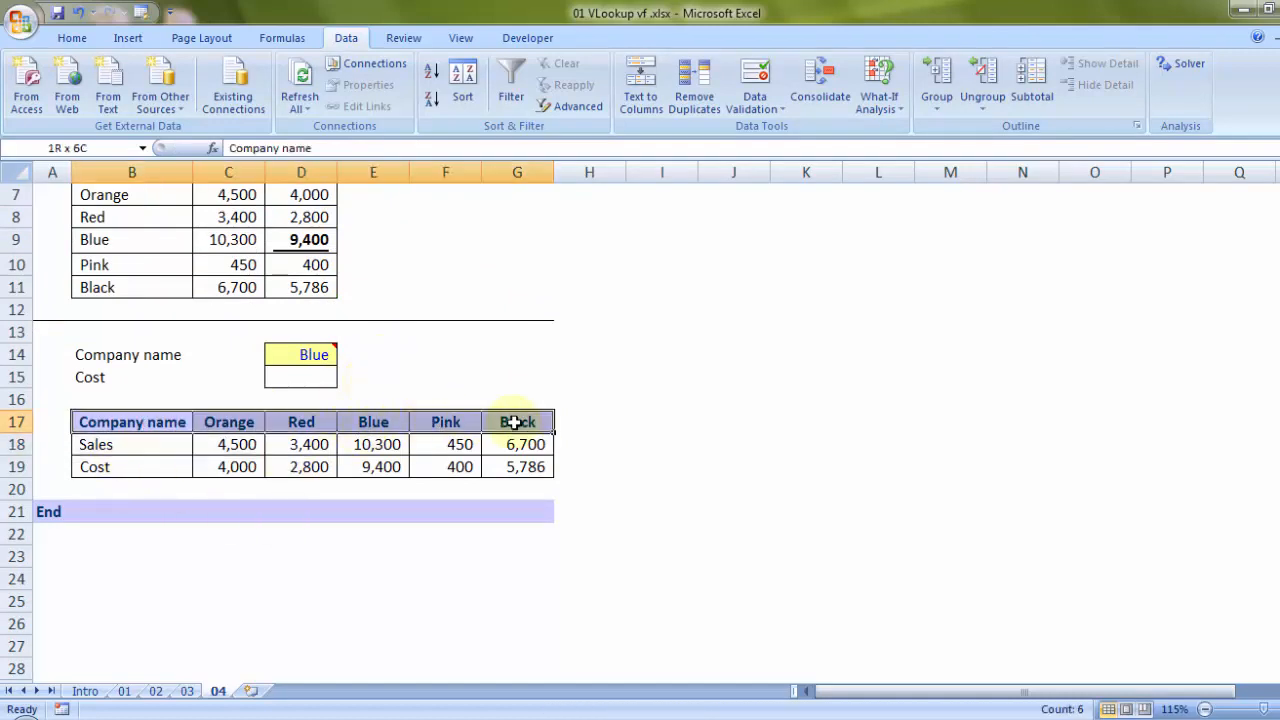
pyautogui.moveTo(126, 423); pyautogui.dragTo(126, 465)
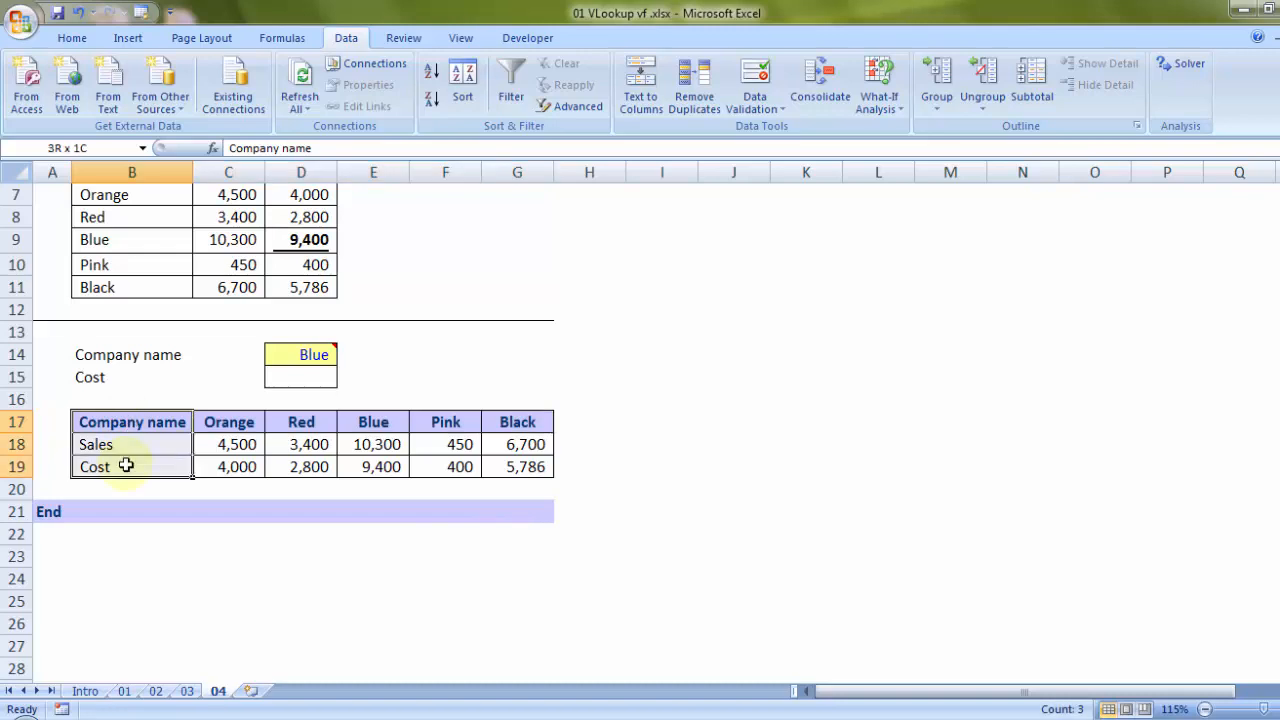
pyautogui.scroll(2, 126, 465)
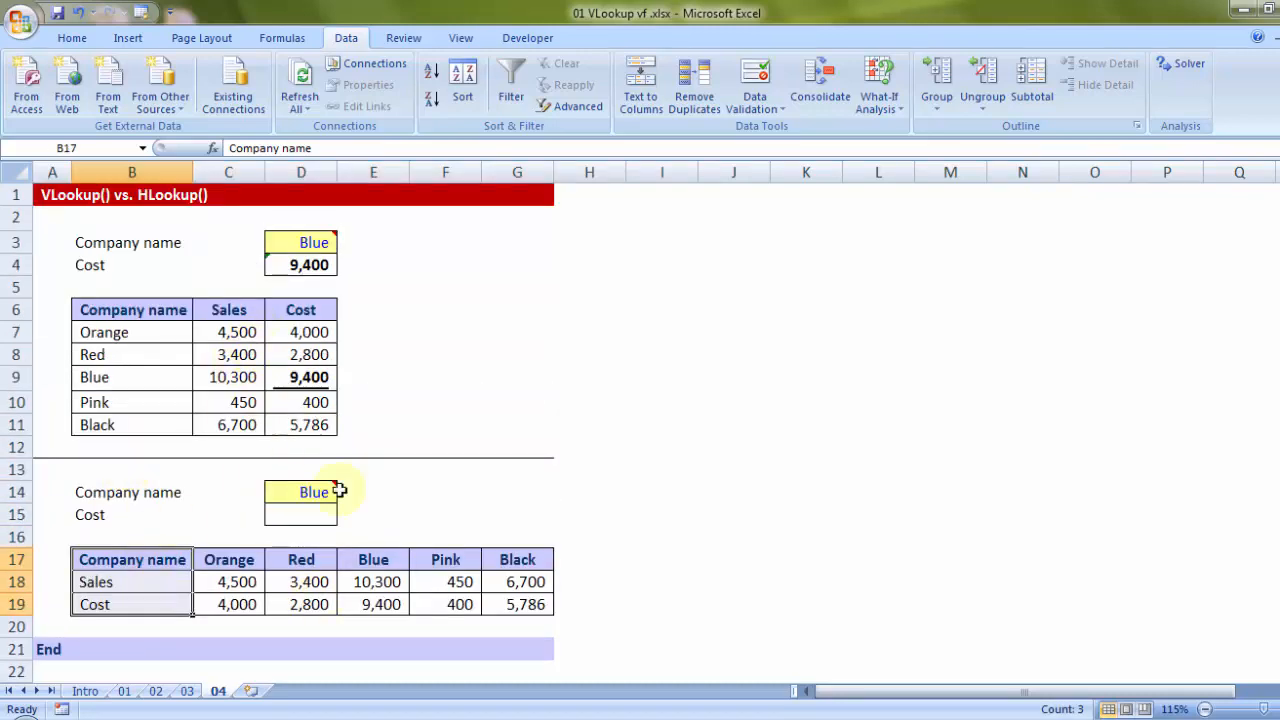
pyautogui.click(312, 494)
pyautogui.moveTo(163, 560); pyautogui.dragTo(500, 560)
pyautogui.hotkey('ctrl', 'c')
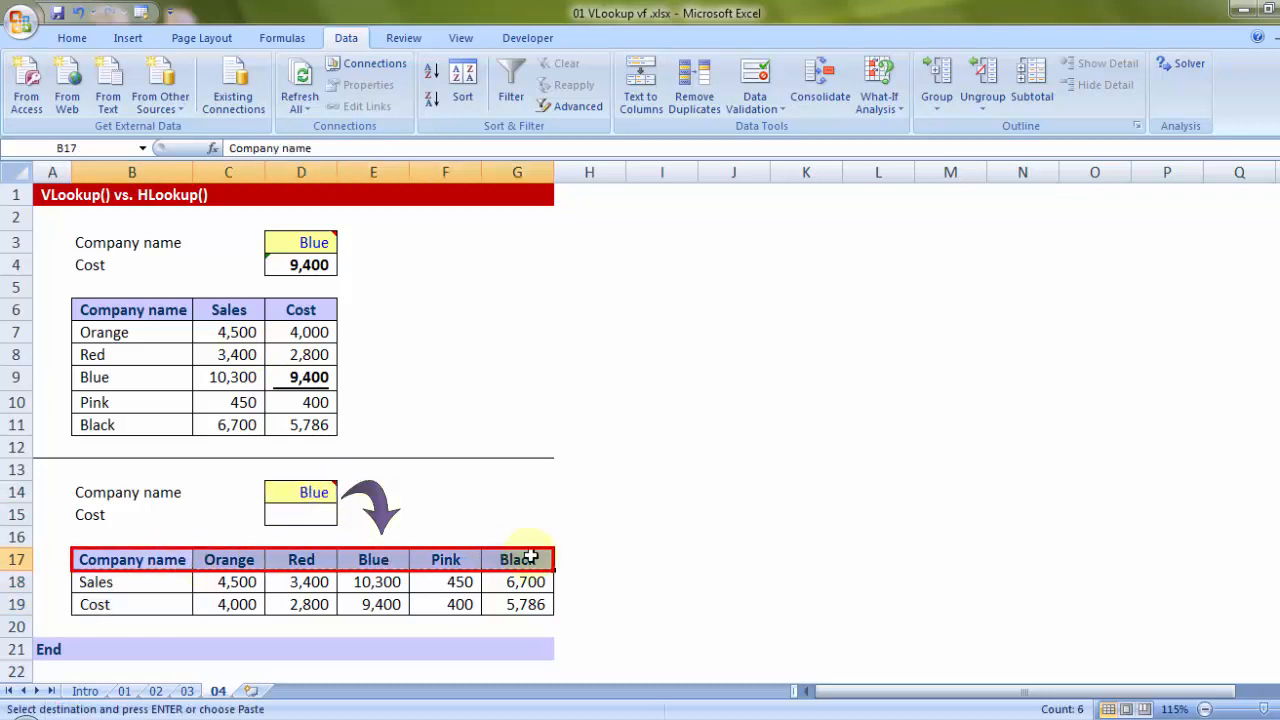
# Begin an HLOOKUP formula in cell D15 with D14 as lookup value and the absolute range $B$17:$G$19 as table array.
pyautogui.click(307, 518)
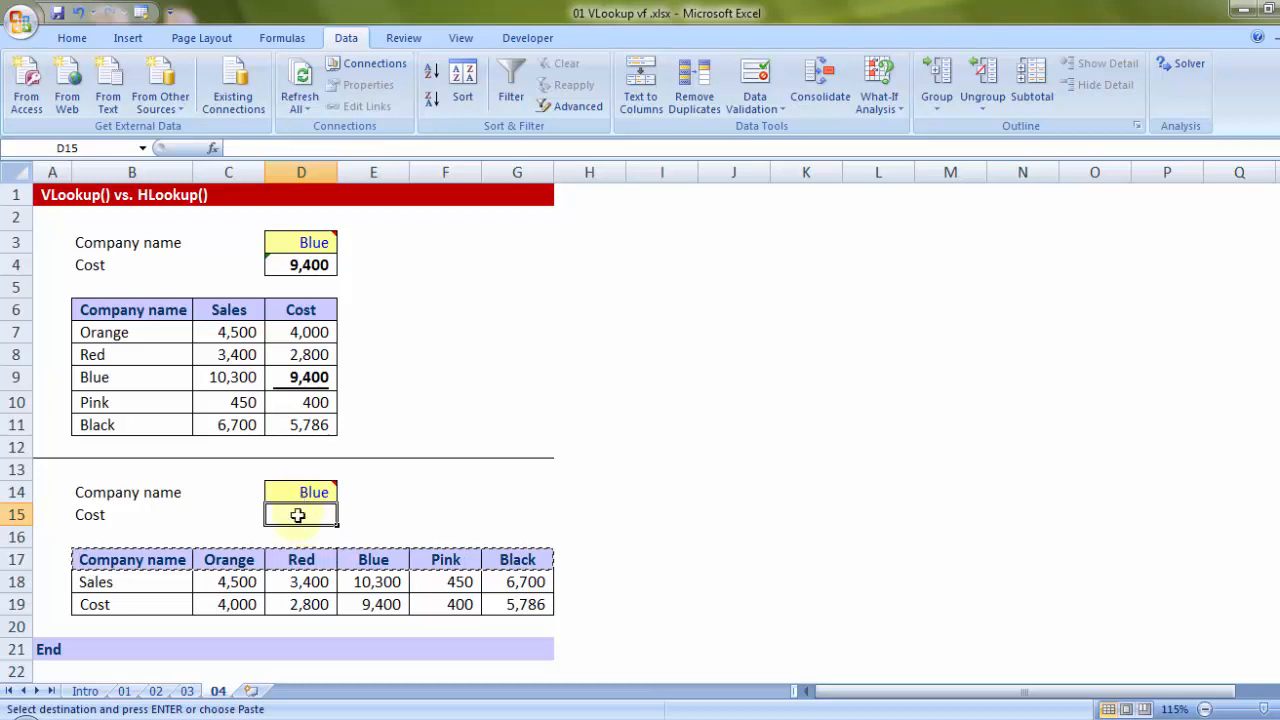
pyautogui.moveTo(308, 242)
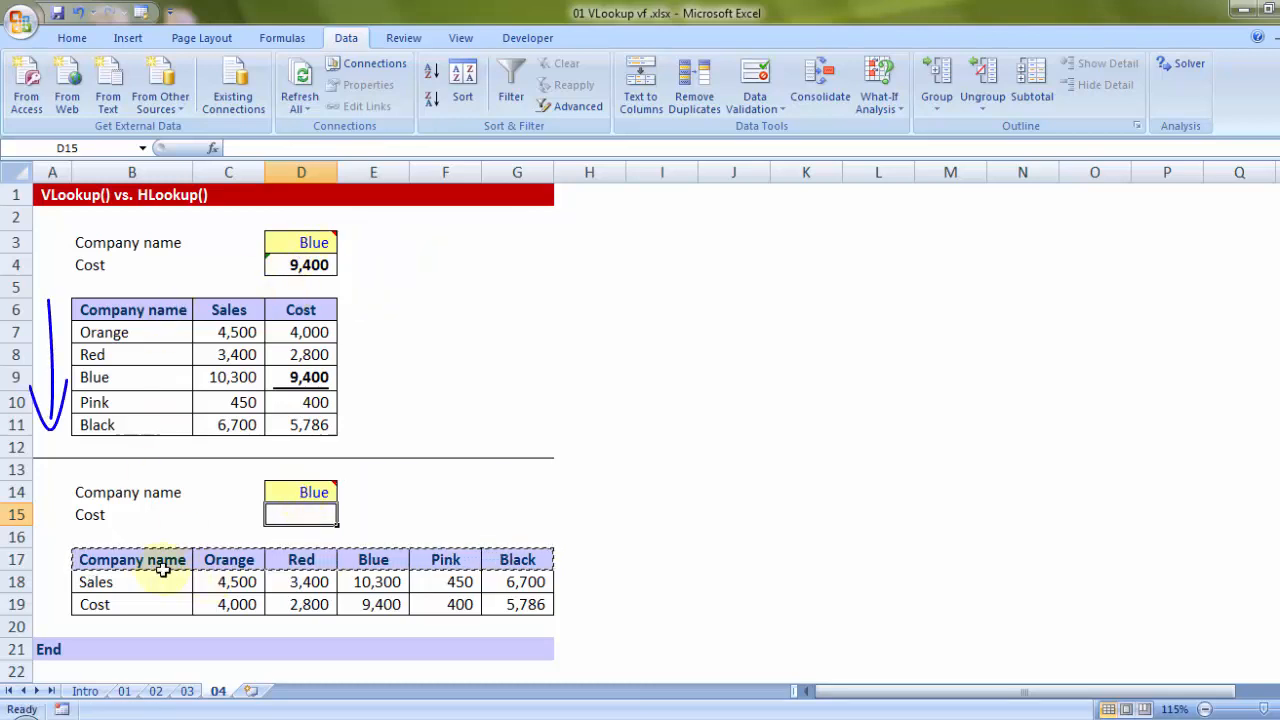
pyautogui.write('=')
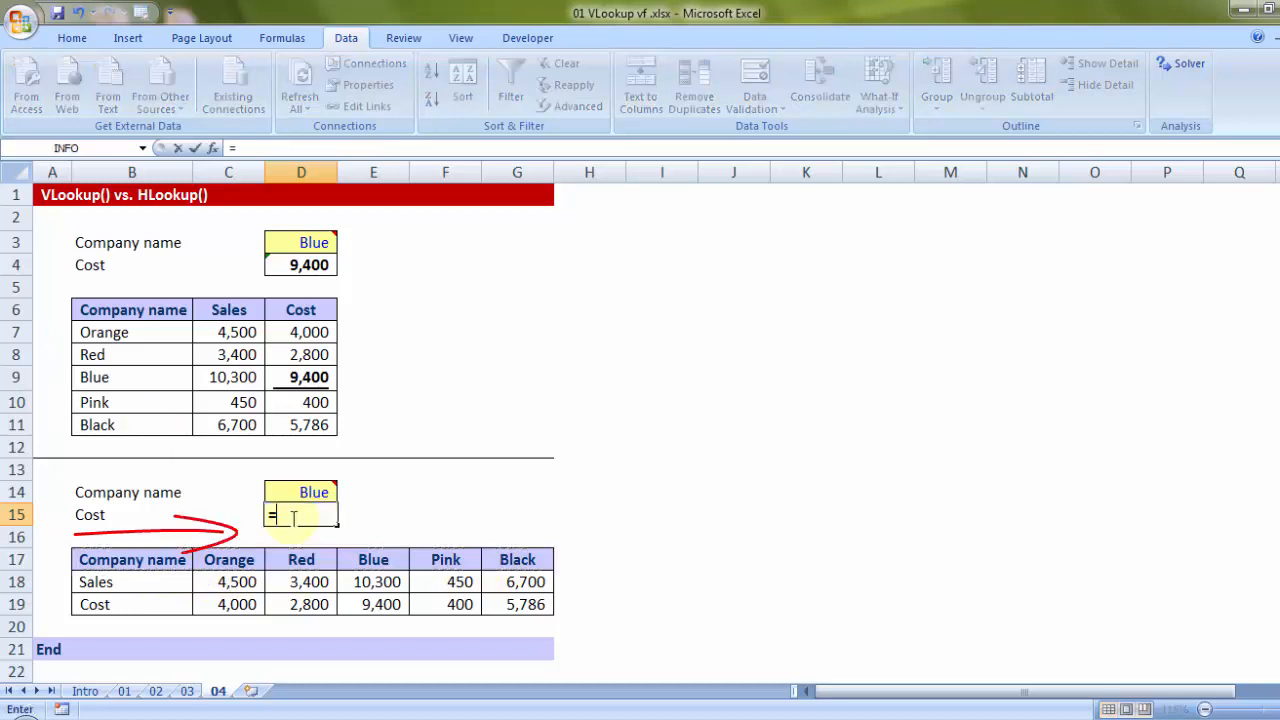
pyautogui.write('hl')
pyautogui.press('Tab')
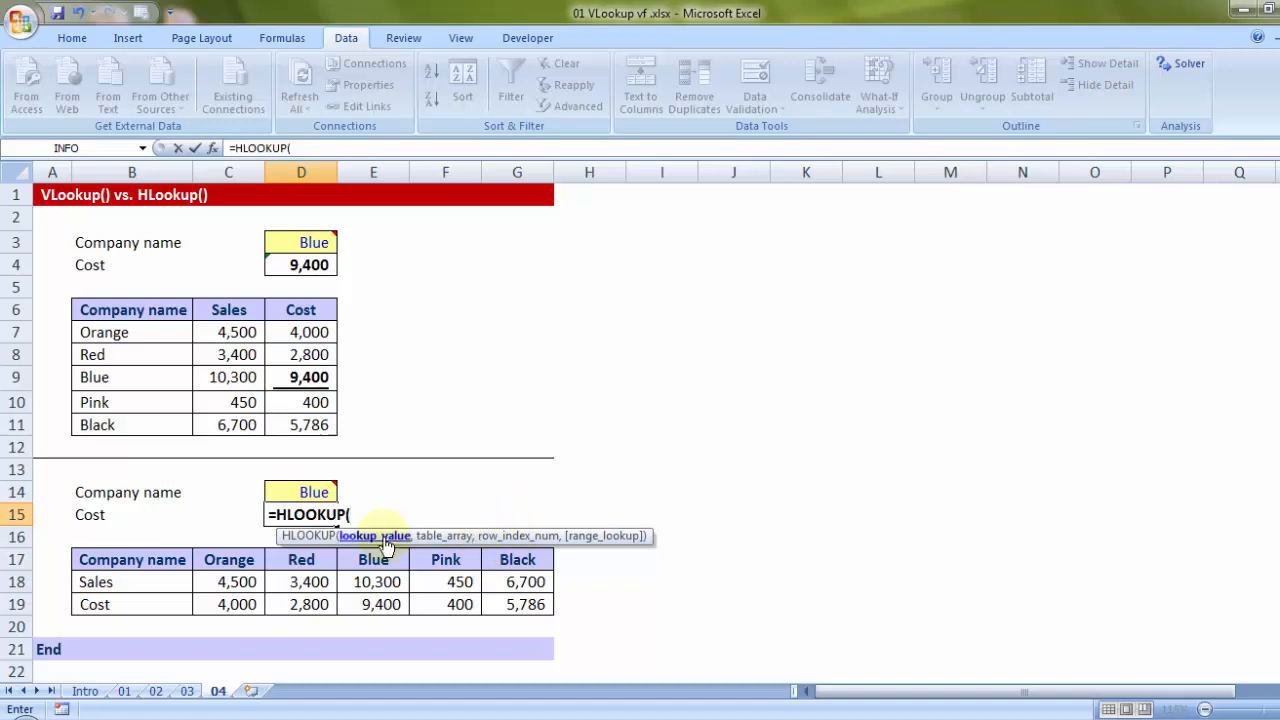
pyautogui.click(294, 492)
pyautogui.write(',')
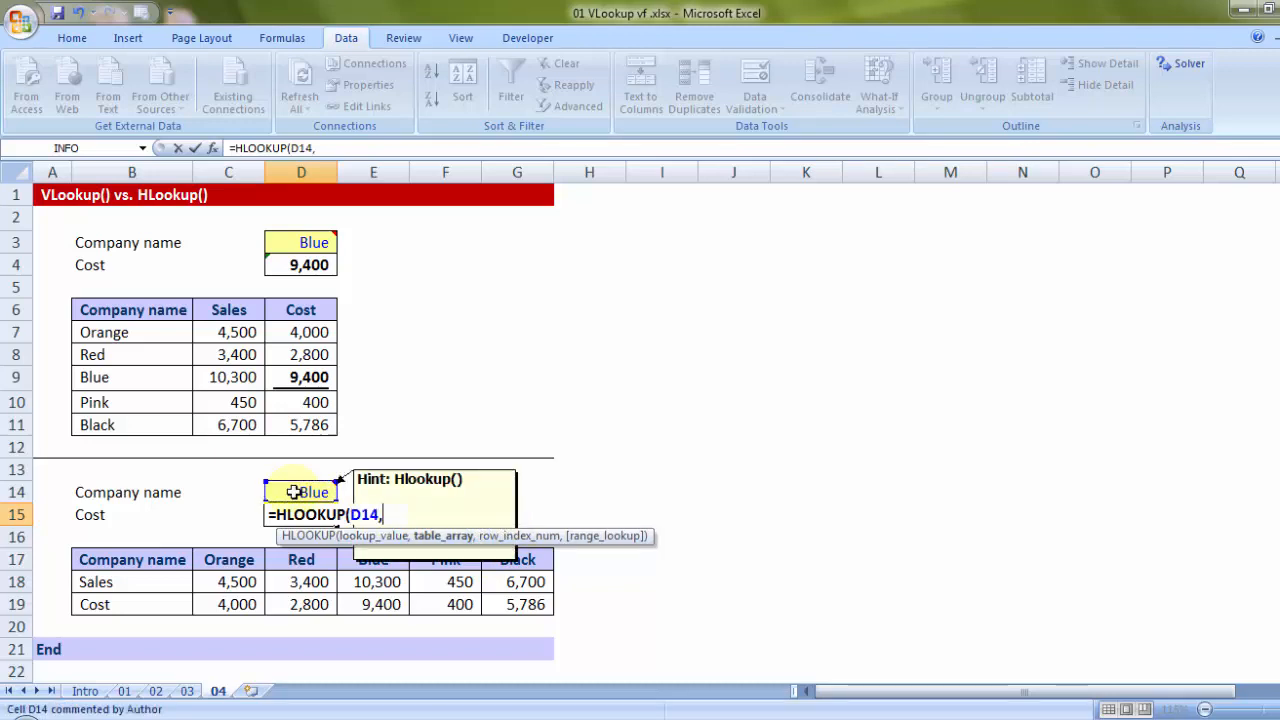
pyautogui.moveTo(160, 561); pyautogui.dragTo(540, 608)
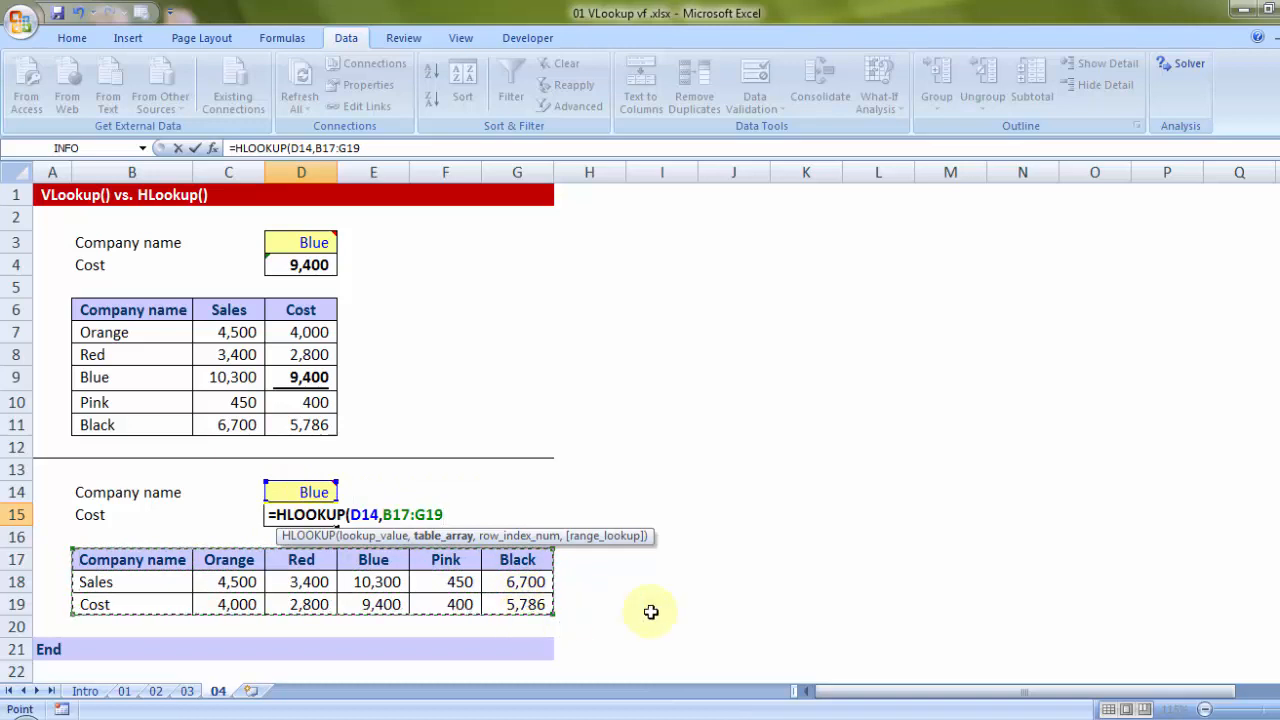
pyautogui.press('F4')
pyautogui.write(',')
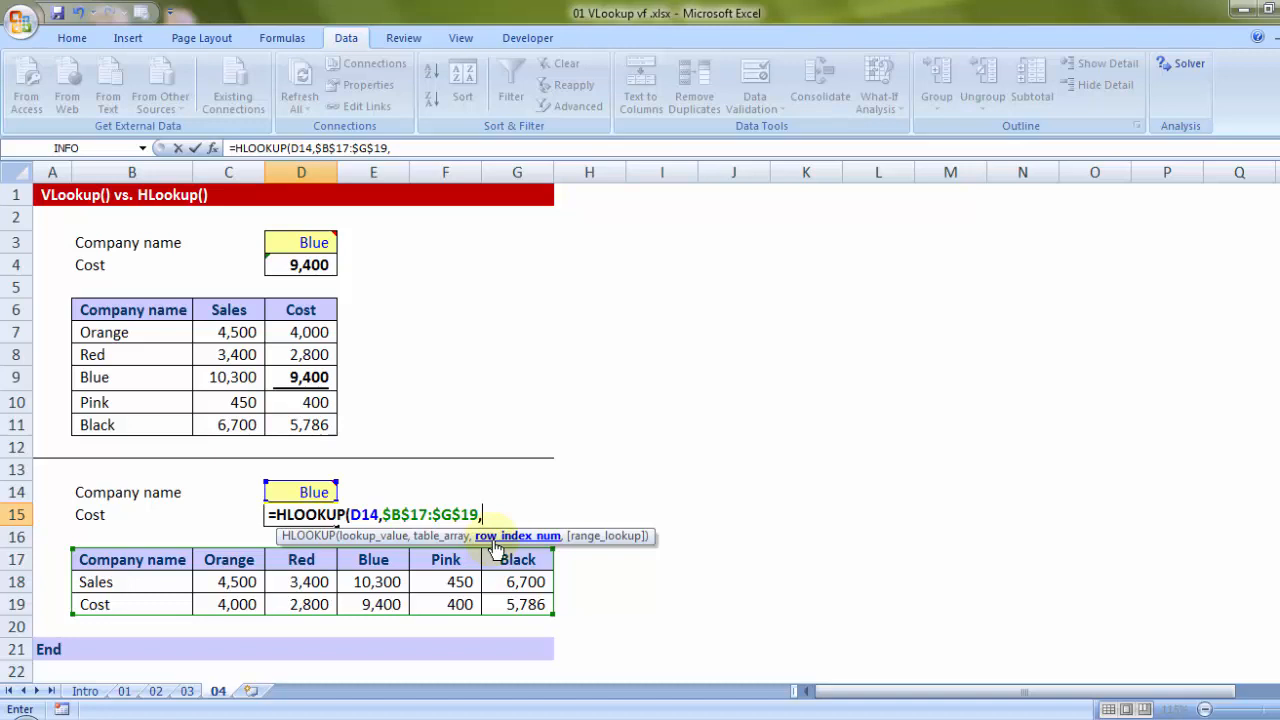
# Complete the HLOOKUP formula in D15 with row index 3 and FALSE for an exact match.
pyautogui.moveTo(293, 483)
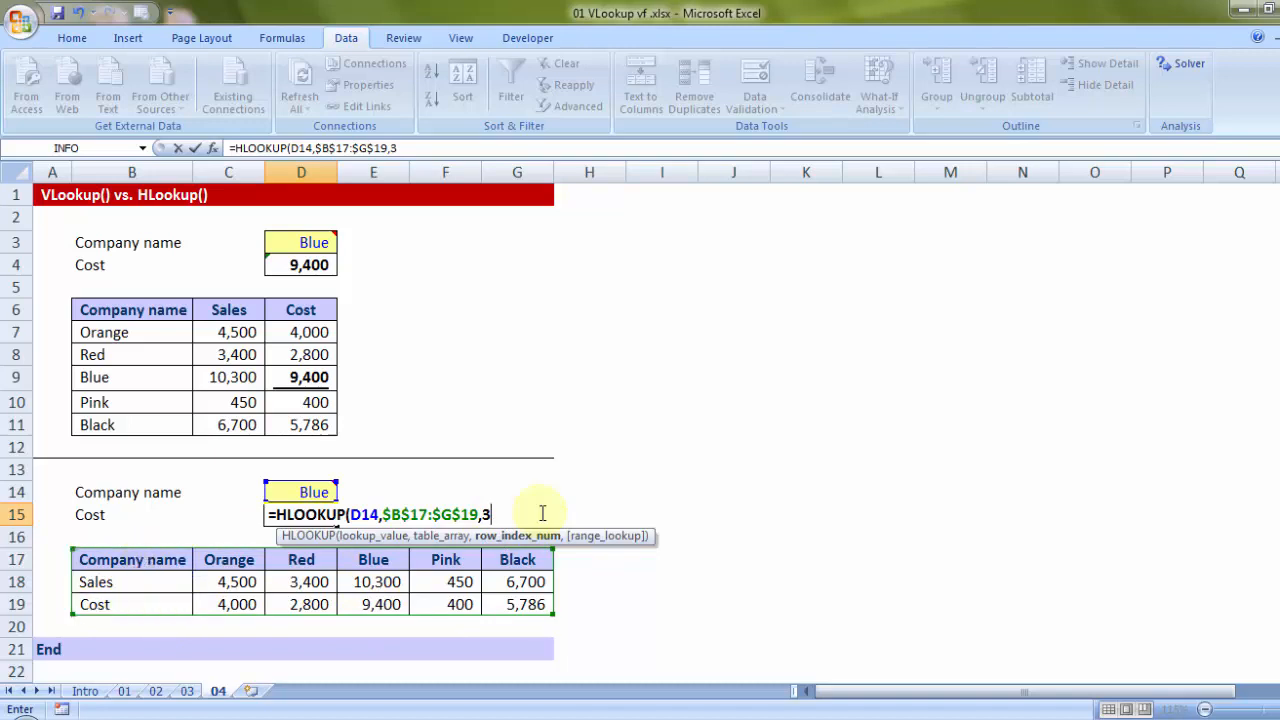
pyautogui.write(',')
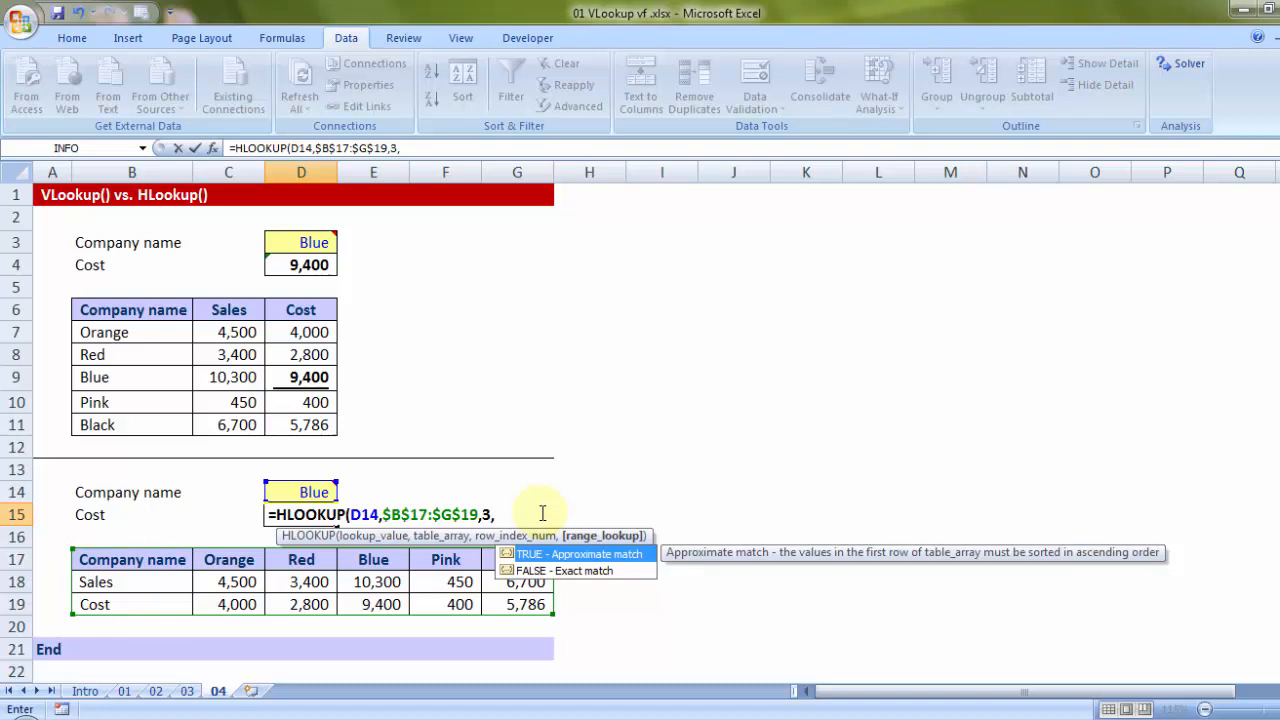
pyautogui.press('Down')
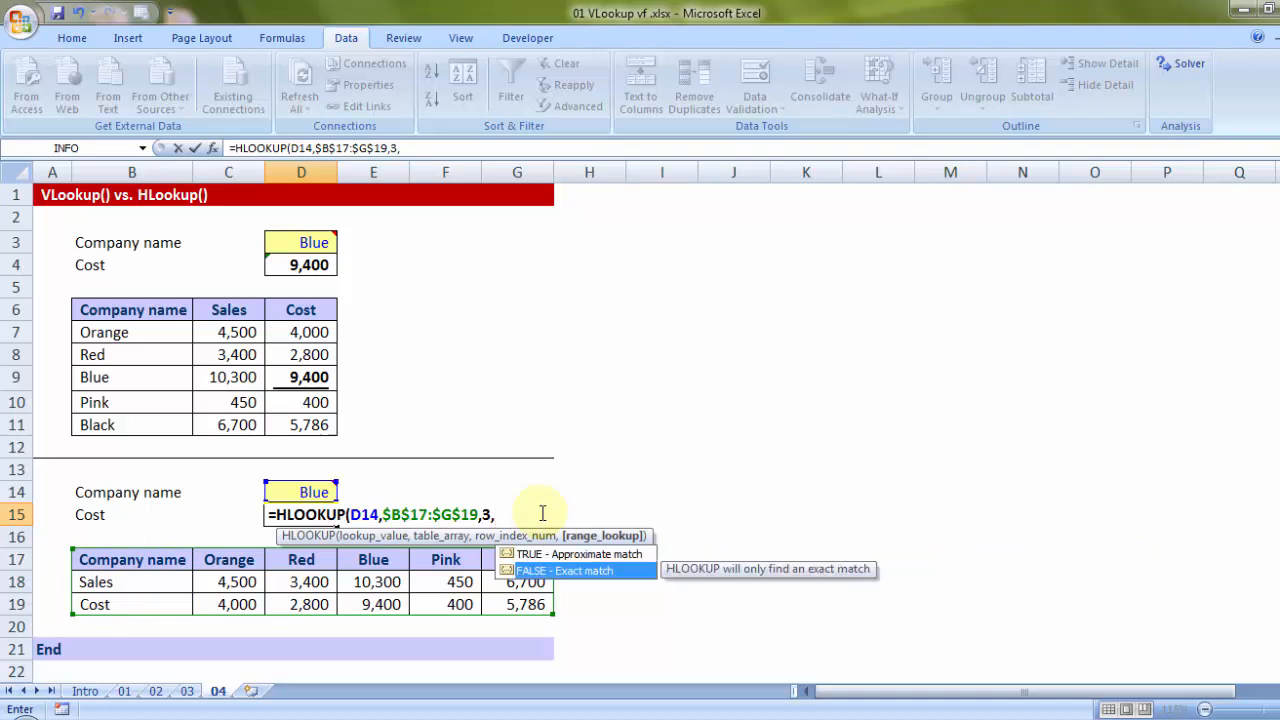
pyautogui.press('Tab')
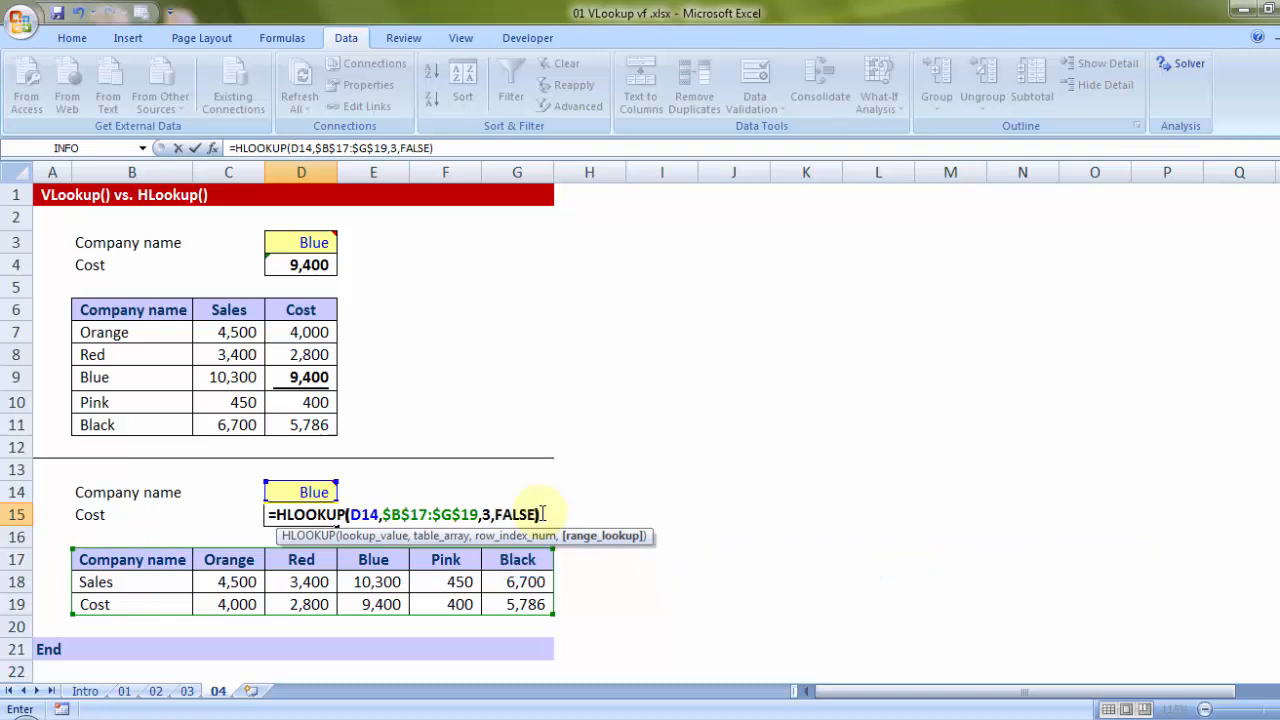
pyautogui.write(')')
pyautogui.press('Return')
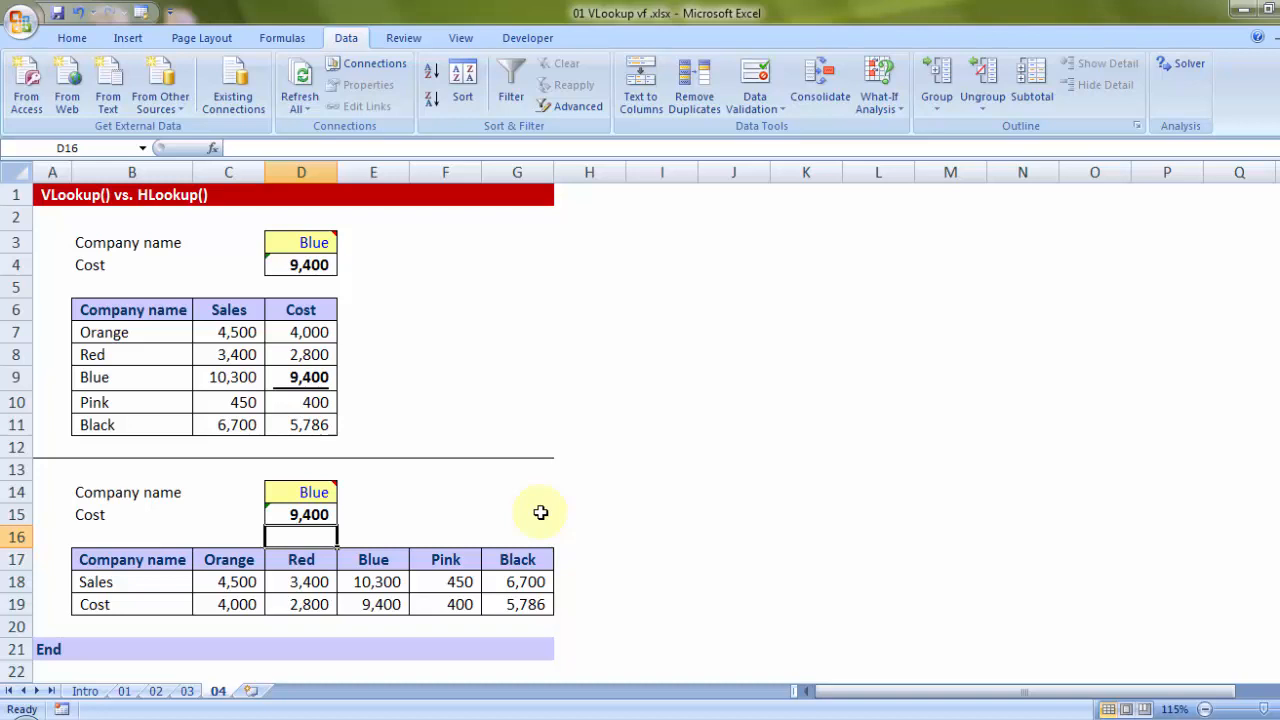
# Review the vertical table's orientation by marking the company names in B6:B11 and the header row B6:D6.
pyautogui.moveTo(137, 312); pyautogui.dragTo(153, 435)
pyautogui.hotkey('ctrl', 'c')
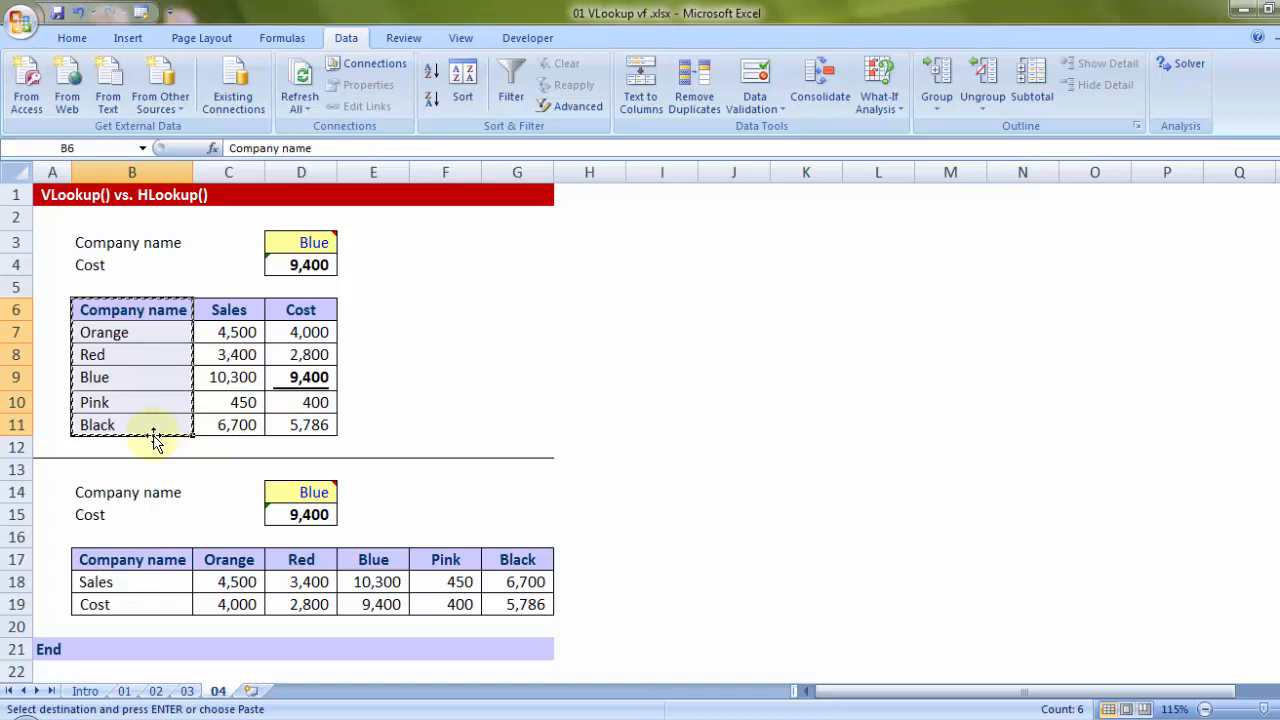
pyautogui.moveTo(121, 312); pyautogui.dragTo(114, 428)
pyautogui.moveTo(166, 309); pyautogui.dragTo(300, 297)
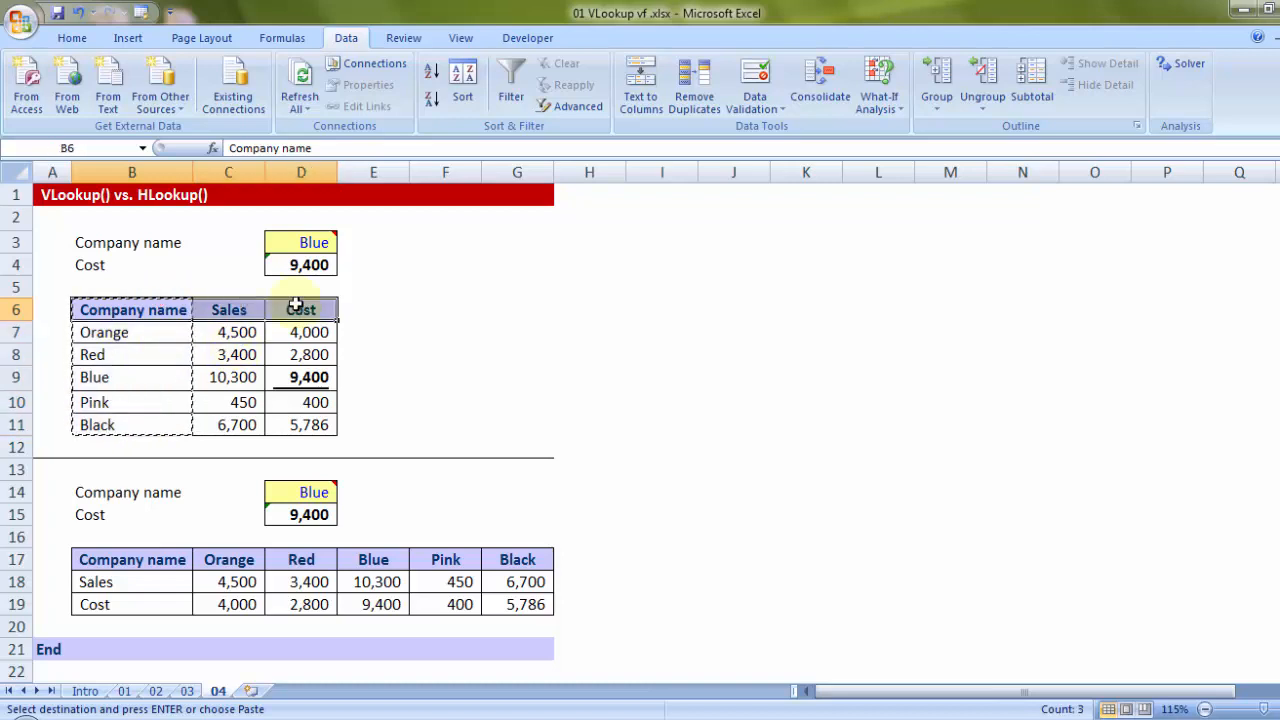